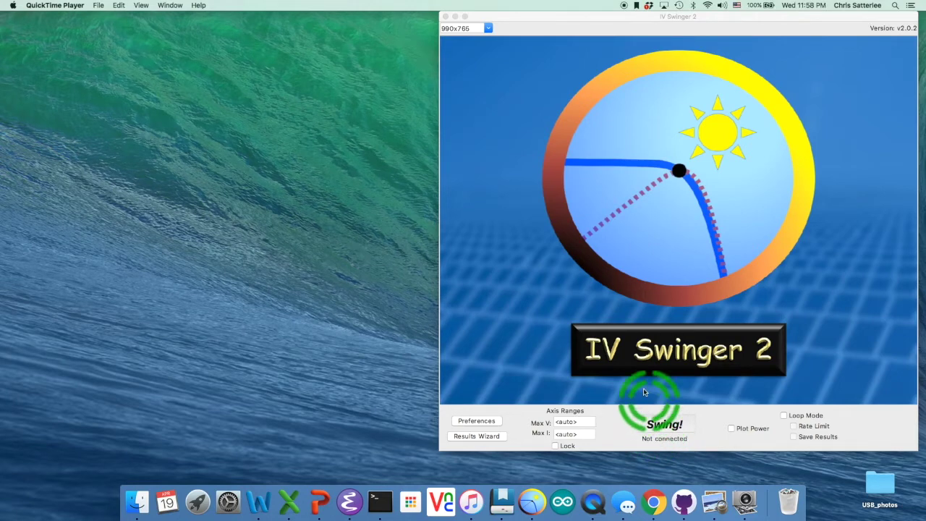
- Bring IV Swinger 2 forward and open the Results Wizard's date-grouped list of saved runs
click(478, 438)
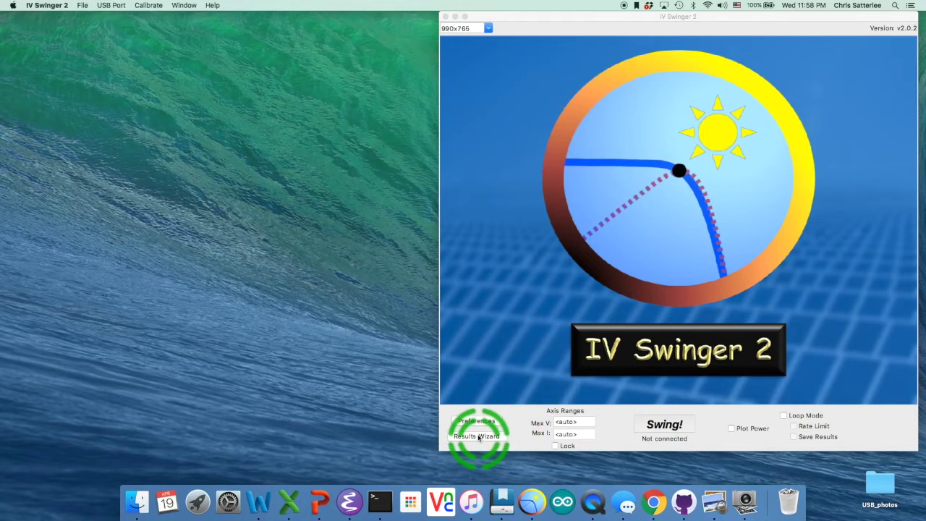
click(478, 438)
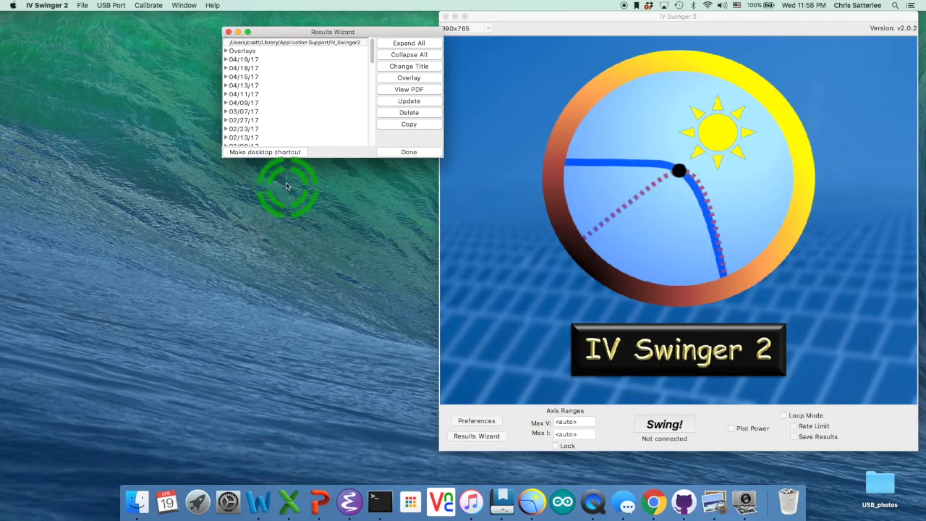
- Expand the 04/19/17 runs and plot the 15:58:27 run (Isc 9.01 A, Voc 34.43 V)
click(226, 59)
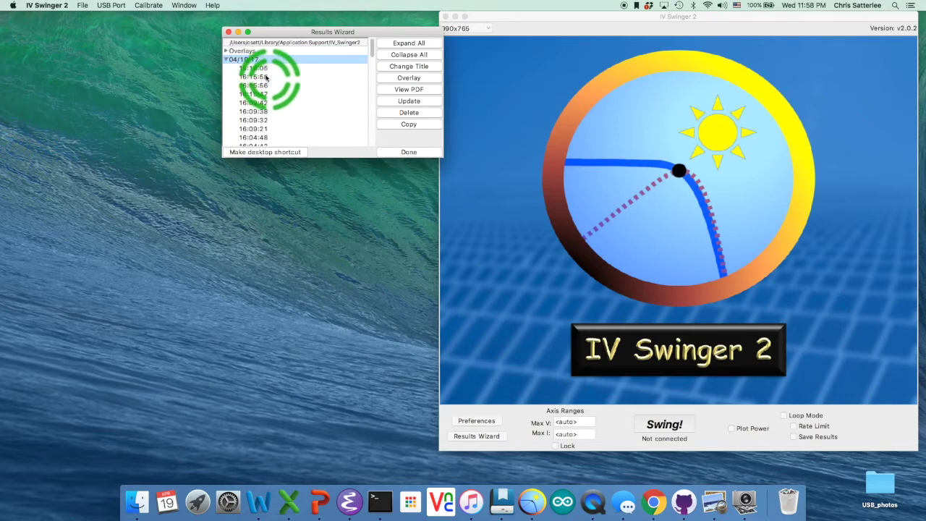
click(228, 61)
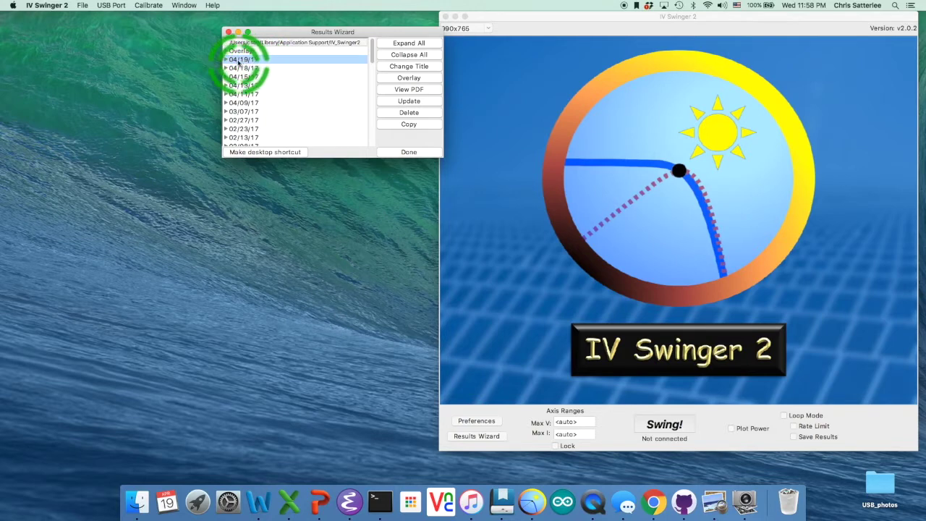
click(227, 62)
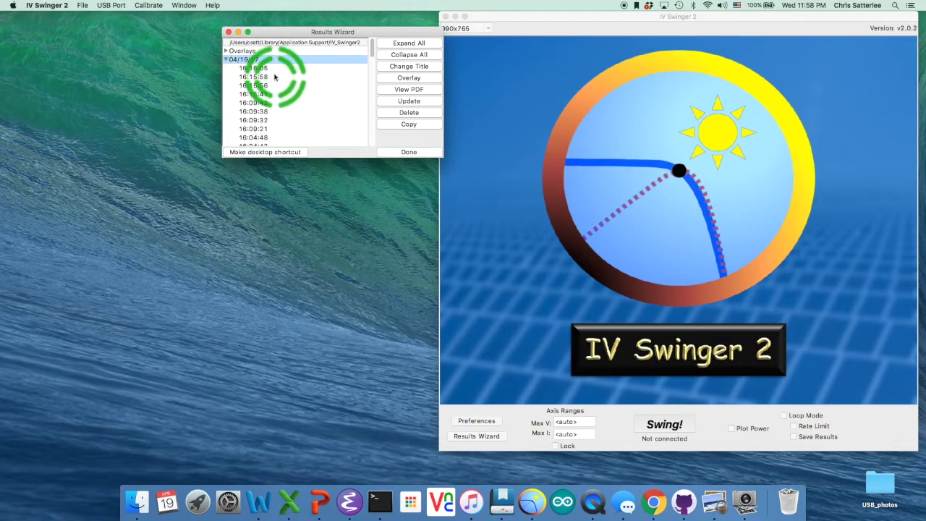
scroll(275, 84, down, 2)
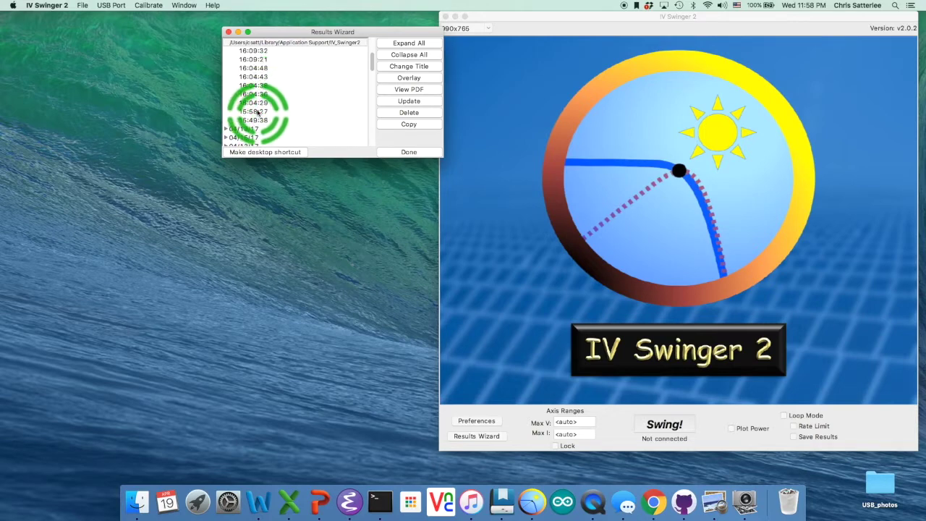
click(256, 113)
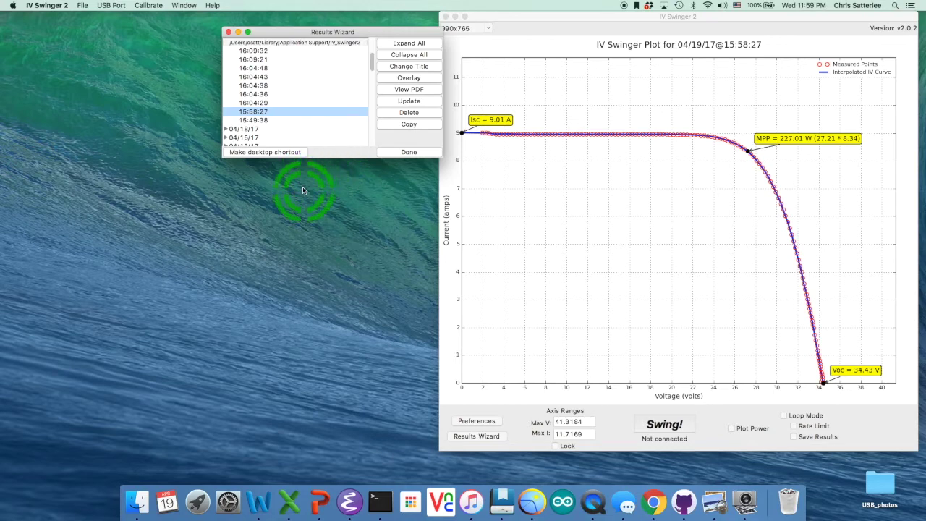
click(259, 94)
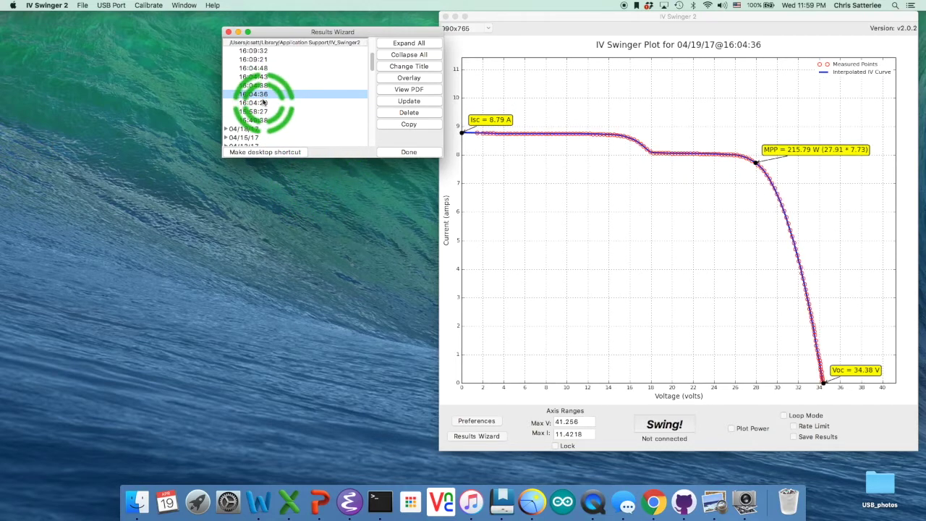
key(Up)
key(Up)
key(Up)
key(Down)
key(Down)
key(Down)
key(Down)
key(Down)
key(Up)
key(Up)
key(Up)
key(Up)
key(Up)
key(Up)
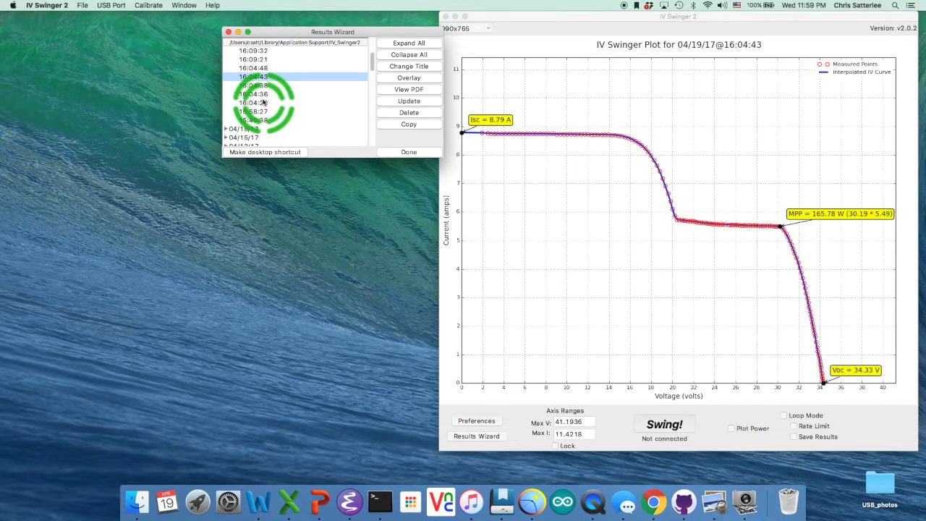
key(Up)
key(Up)
key(Up)
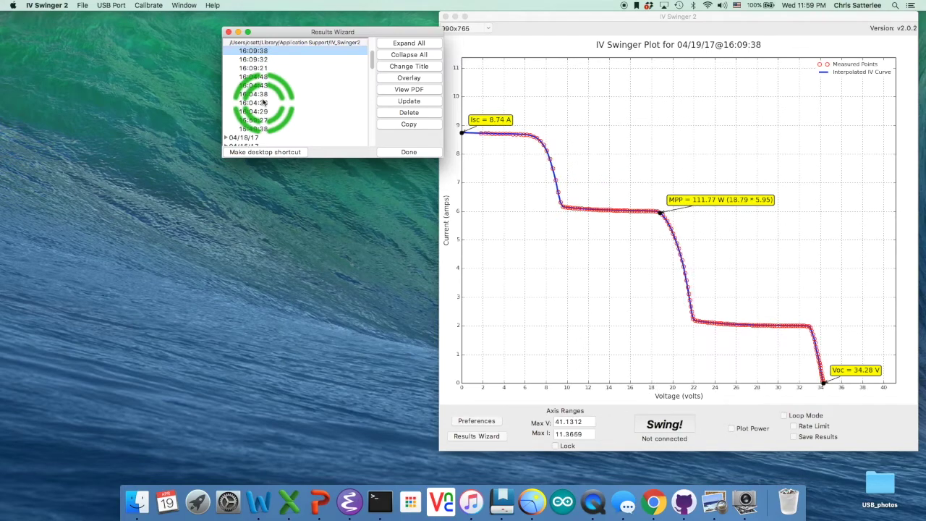
key(Down)
key(Down)
key(Down)
key(Down)
key(Down)
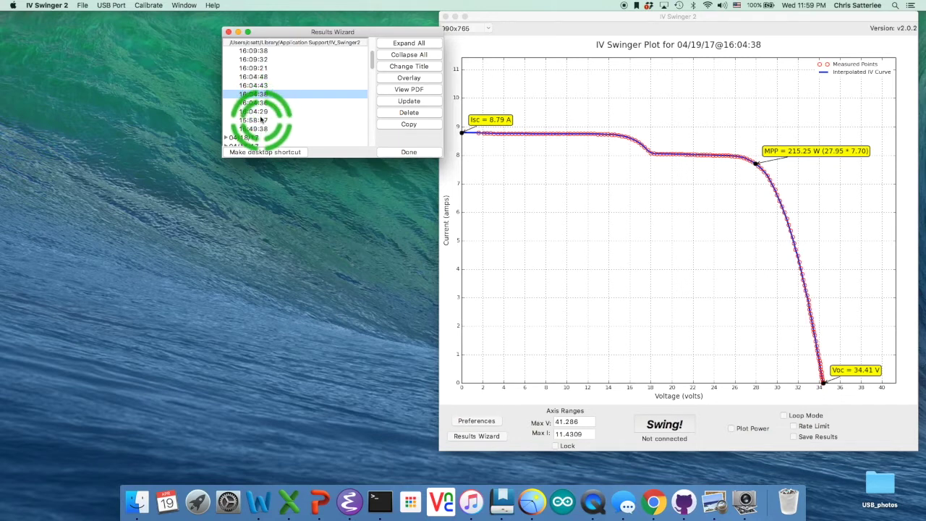
click(253, 120)
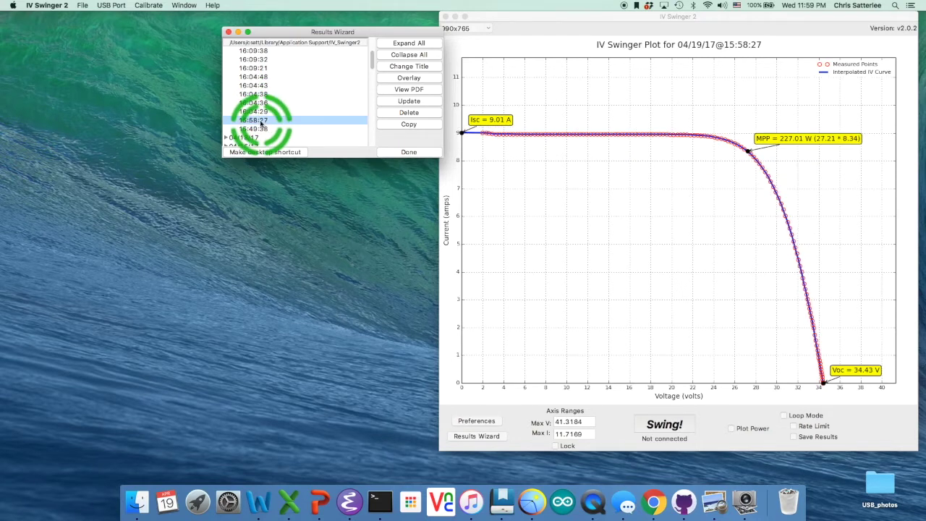
click(406, 91)
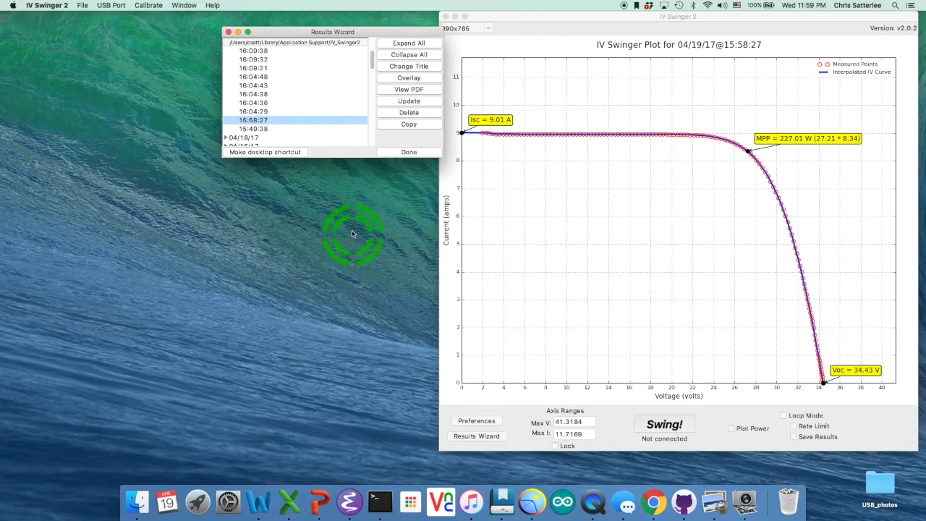
- Open the 15:58:27 run's plot as iv_swinger2_170419_15_58_27.pdf in Preview and move the window right
click(409, 89)
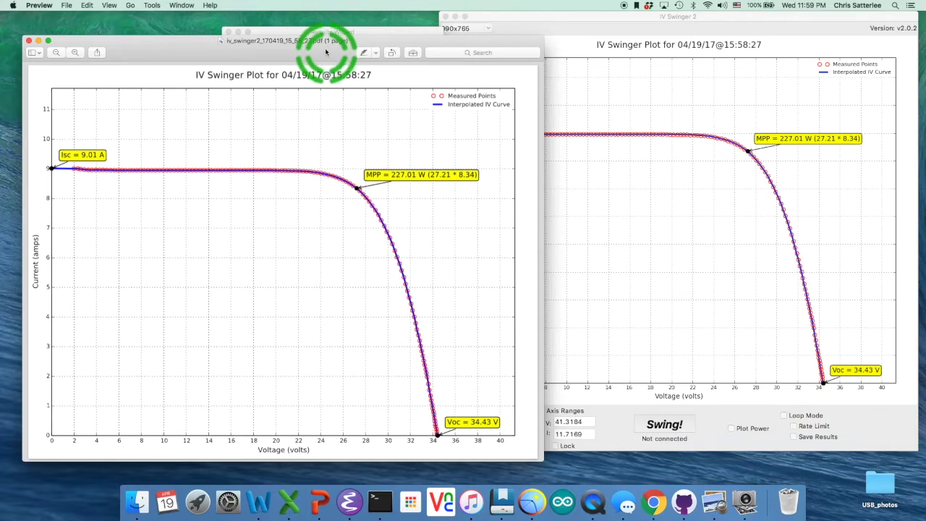
drag(326, 51, 449, 55)
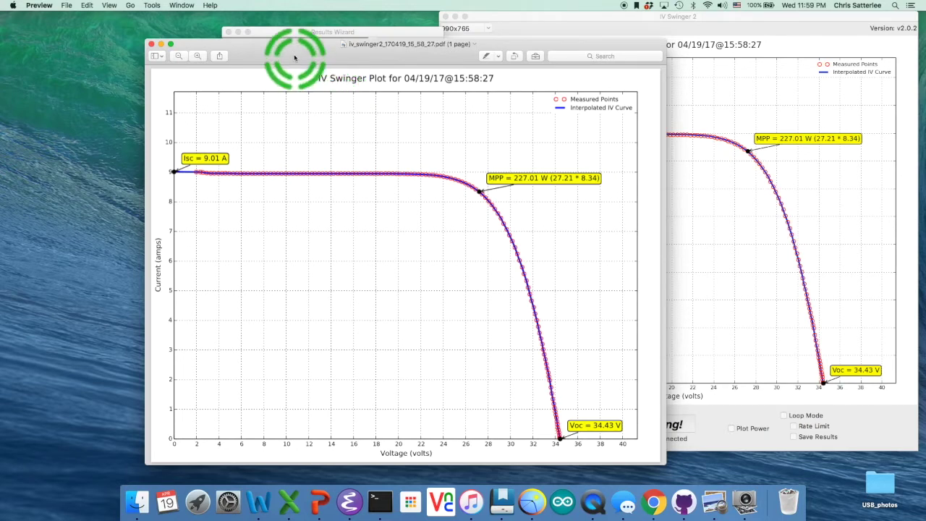
click(67, 5)
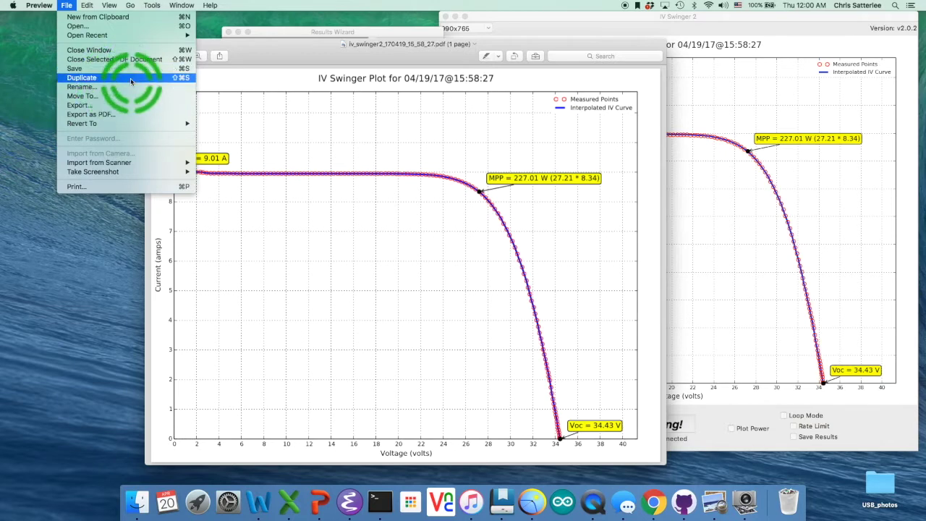
click(301, 55)
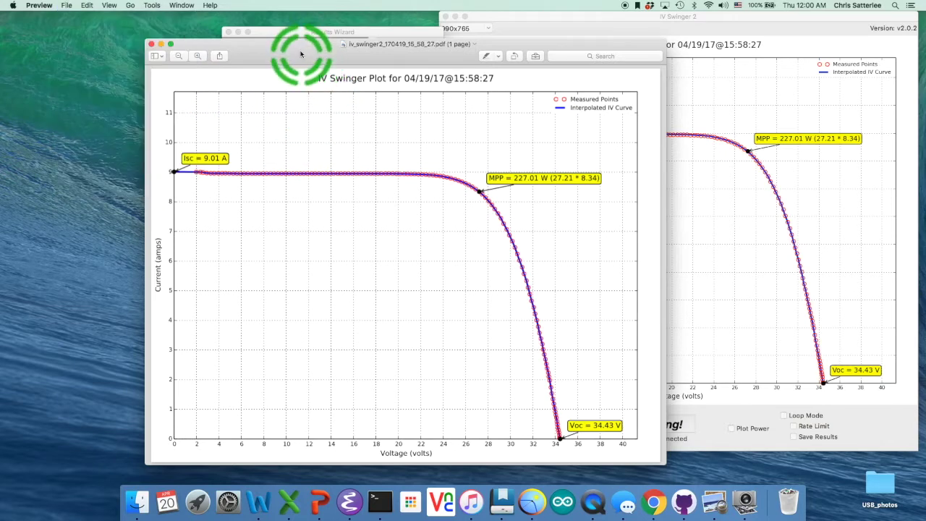
- Close the PDF, copy the 15:58:27 run to MY_USB's IV_Swinger2 folder, then select 04/19/17
click(152, 45)
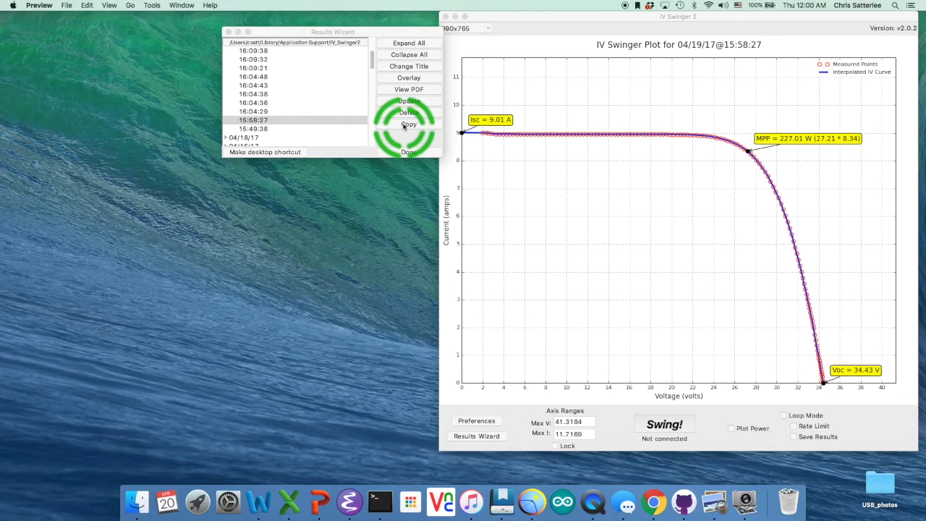
click(262, 120)
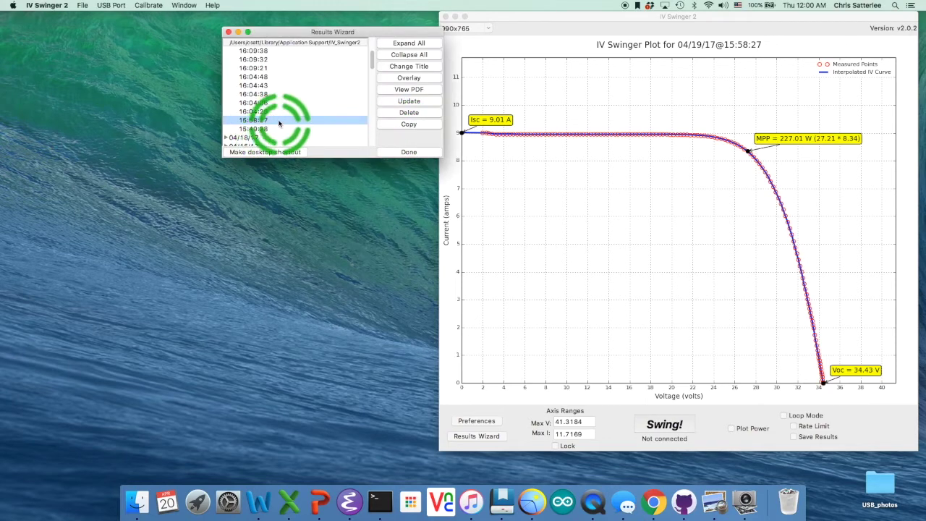
click(403, 126)
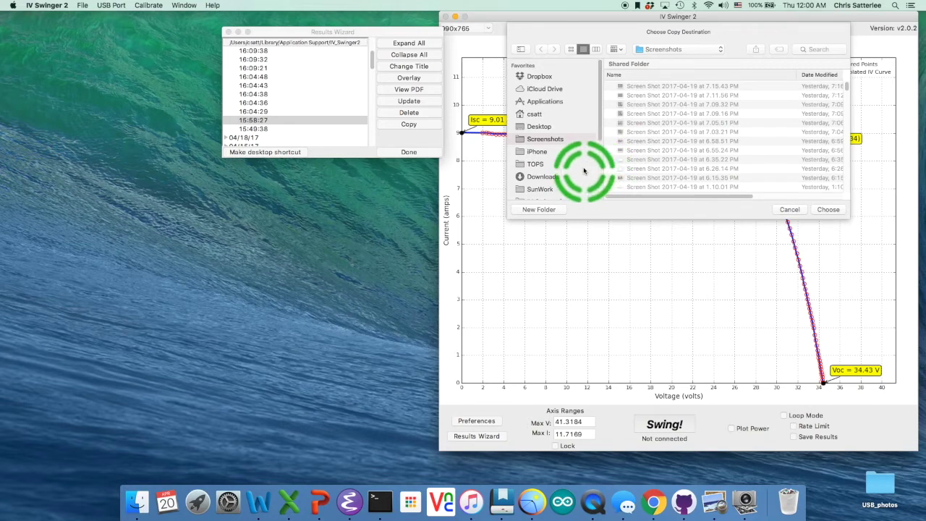
scroll(572, 156, down, 5)
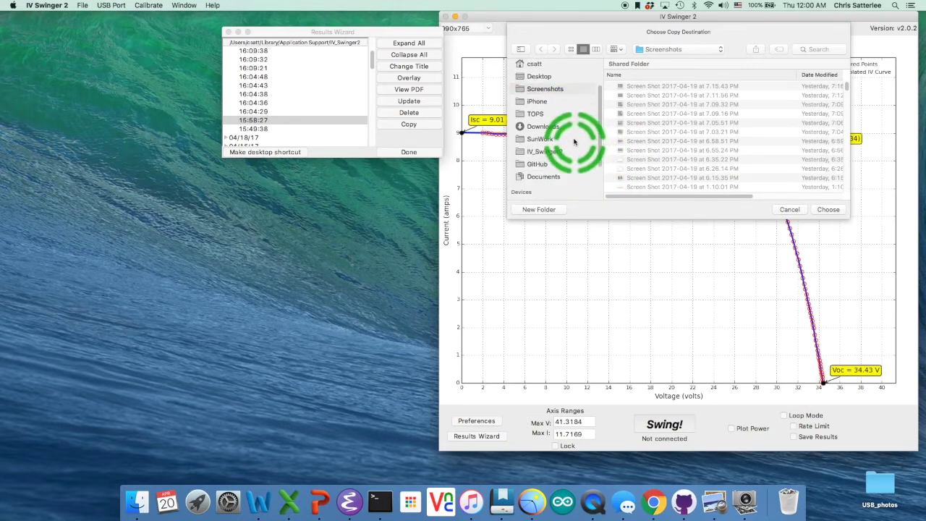
click(542, 167)
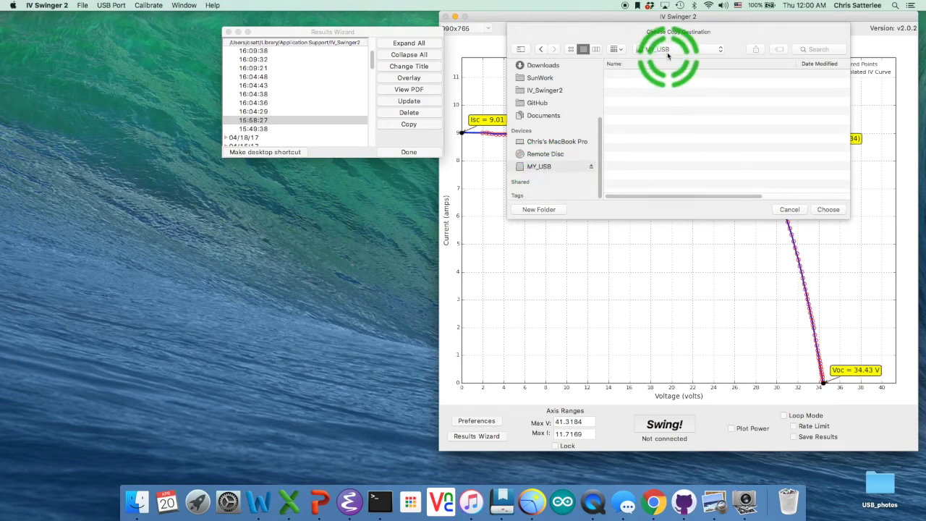
click(828, 210)
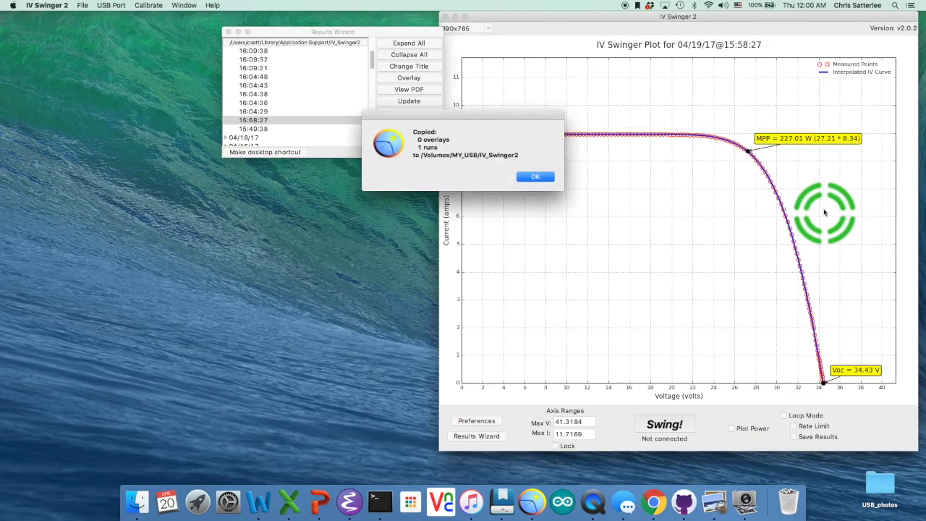
click(534, 178)
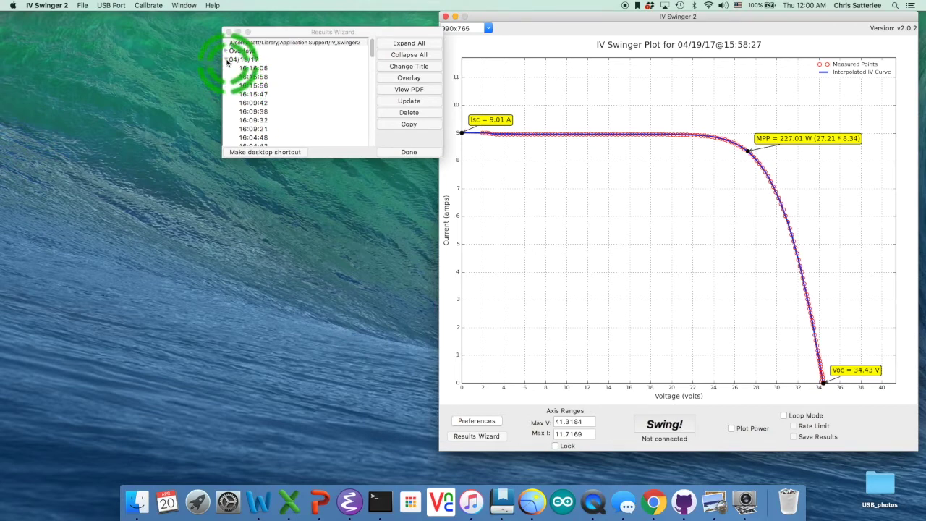
click(227, 59)
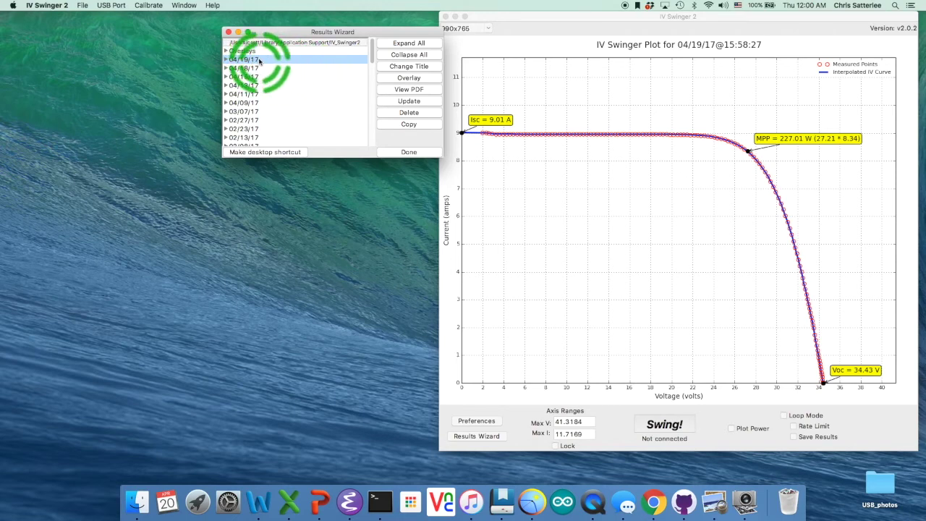
- Copy all 15 runs from 04/19/17 to MY_USB, overwriting the run already there
click(403, 126)
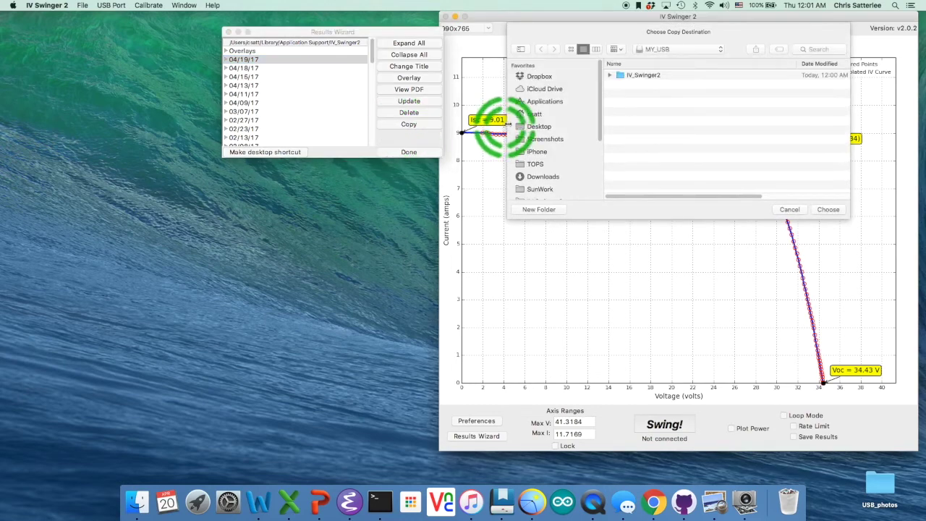
scroll(562, 131, down, 2)
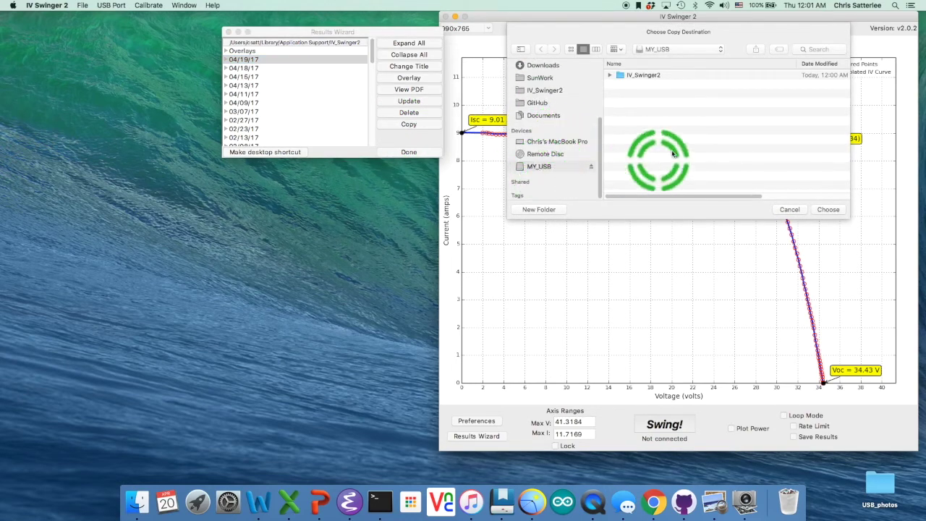
click(829, 210)
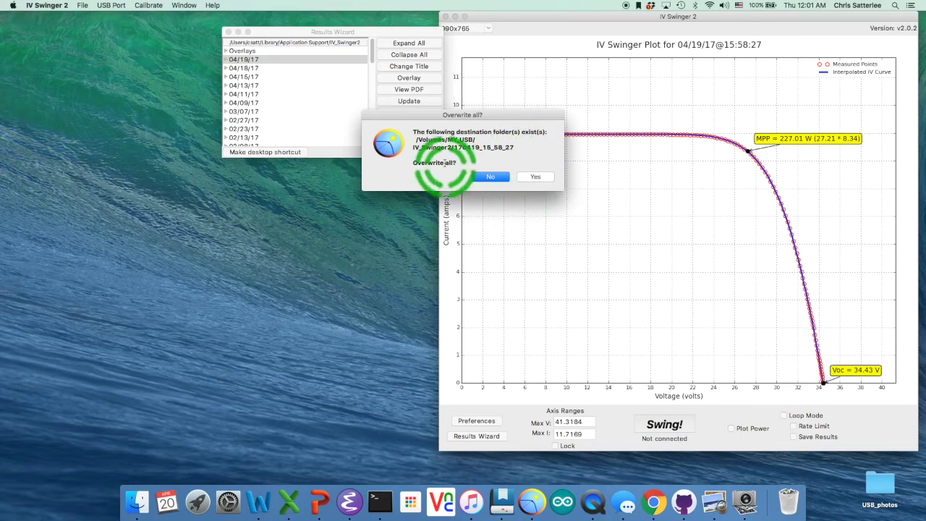
click(532, 177)
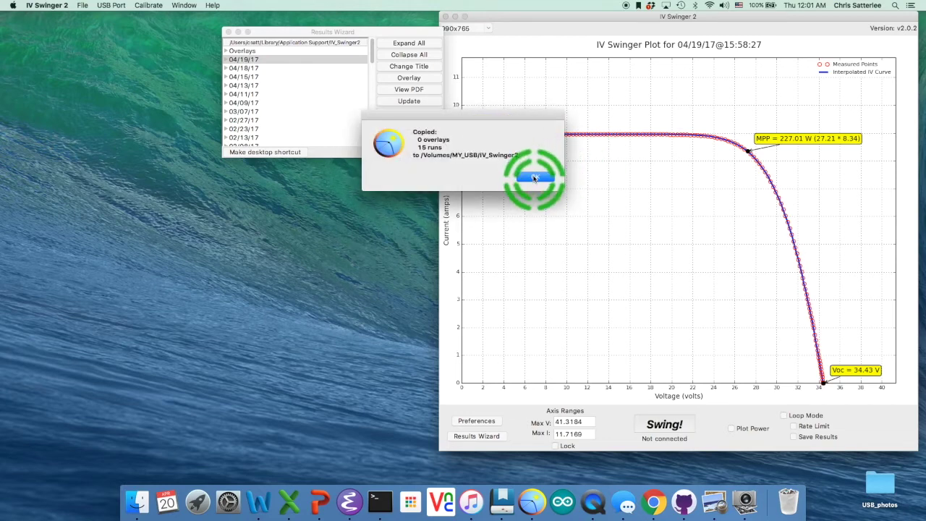
click(535, 178)
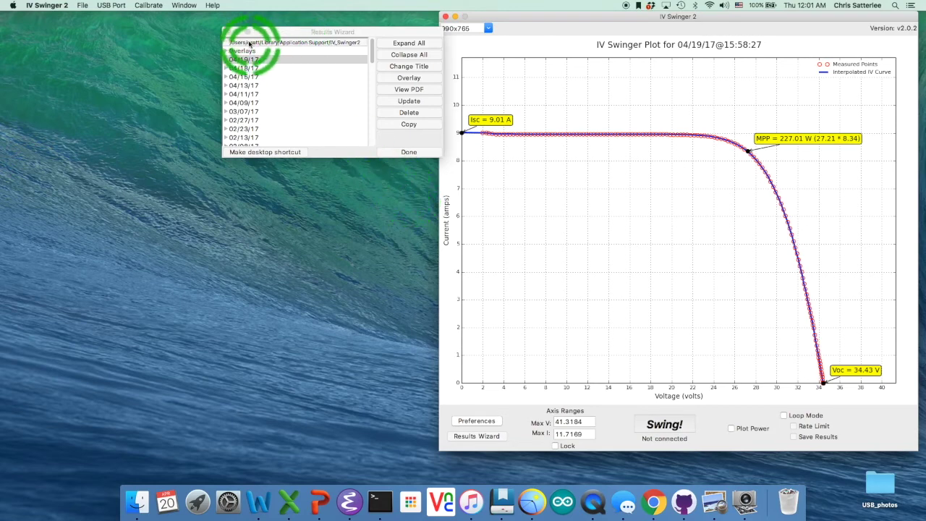
click(293, 44)
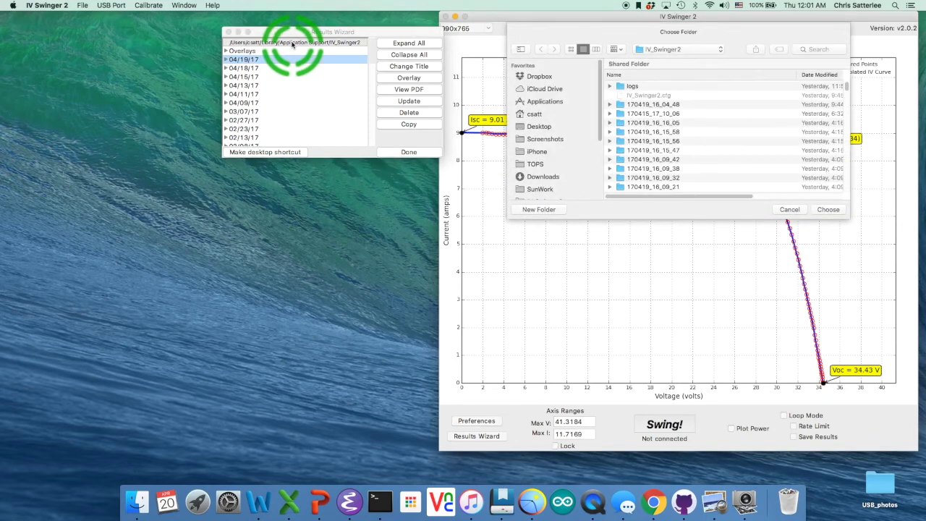
- Switch the Results Wizard to the IV_Swinger2 folder on the MY_USB drive
scroll(564, 104, down, 3)
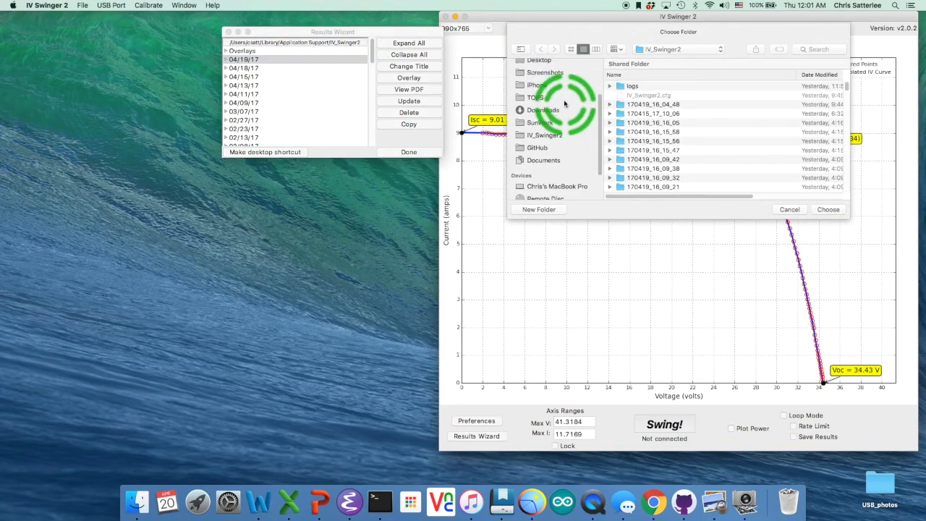
scroll(564, 103, down, 2)
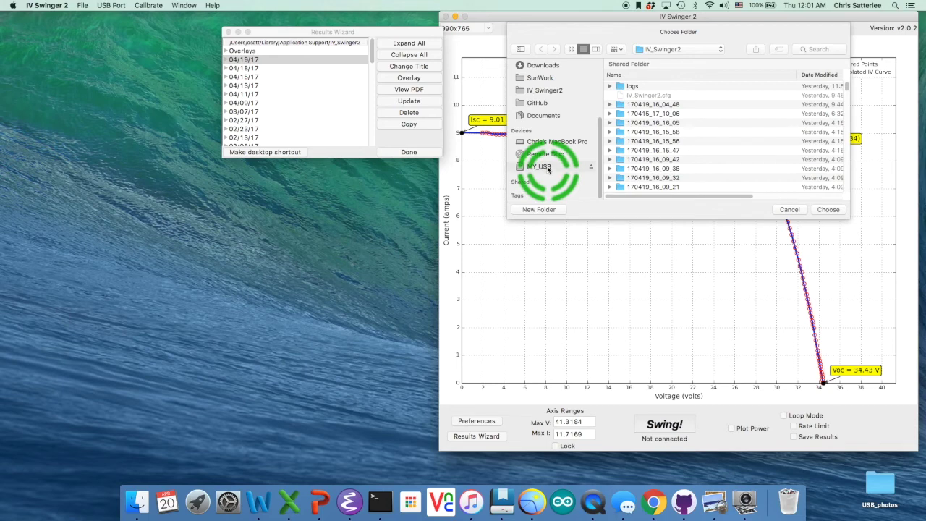
click(548, 167)
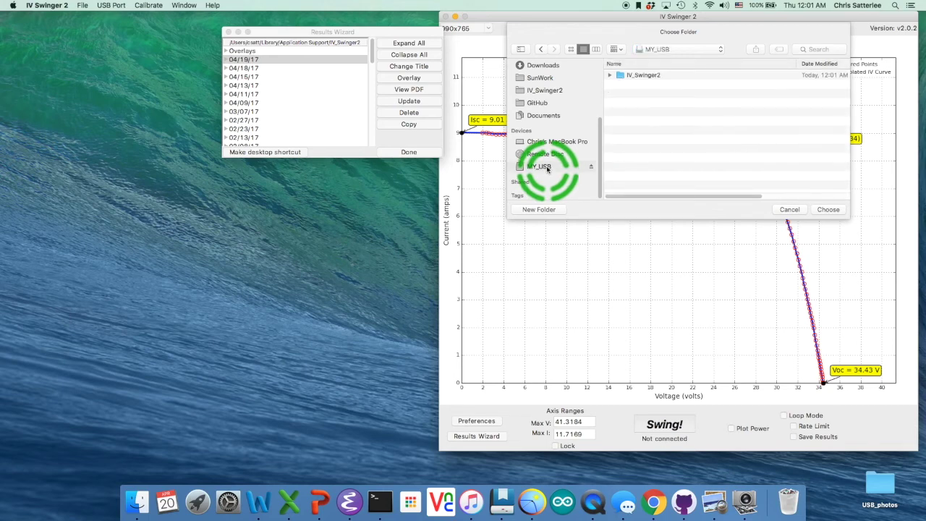
click(652, 78)
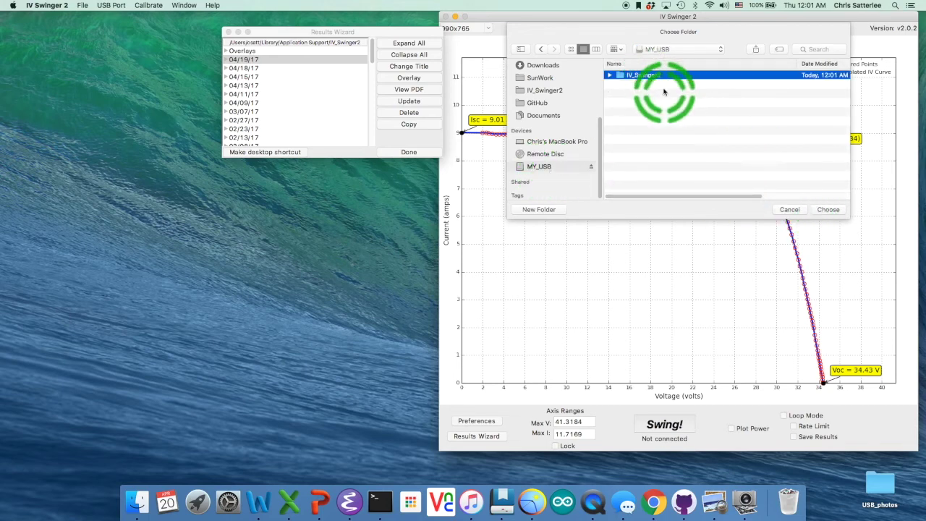
click(829, 210)
click(261, 72)
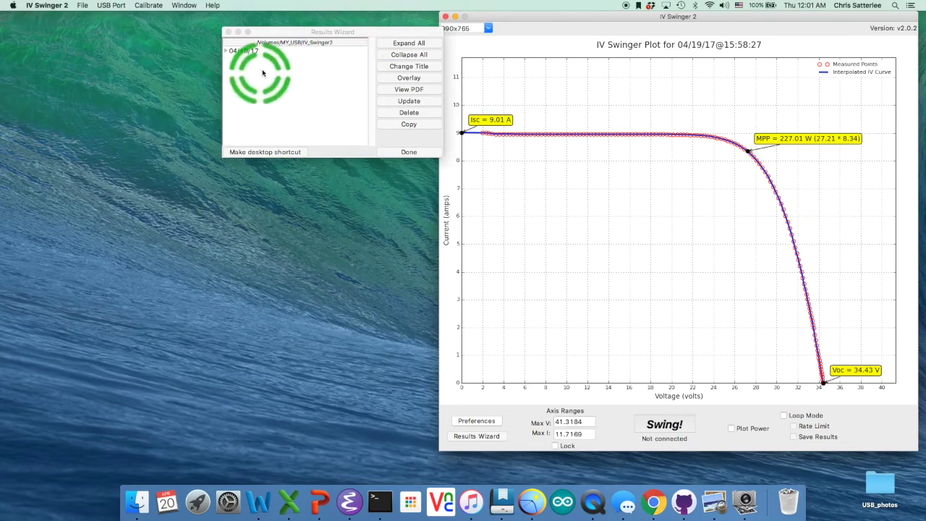
- Expand the drive's 04/19/17 runs, step through them, end on 16:16:05, and close the wizard
click(226, 52)
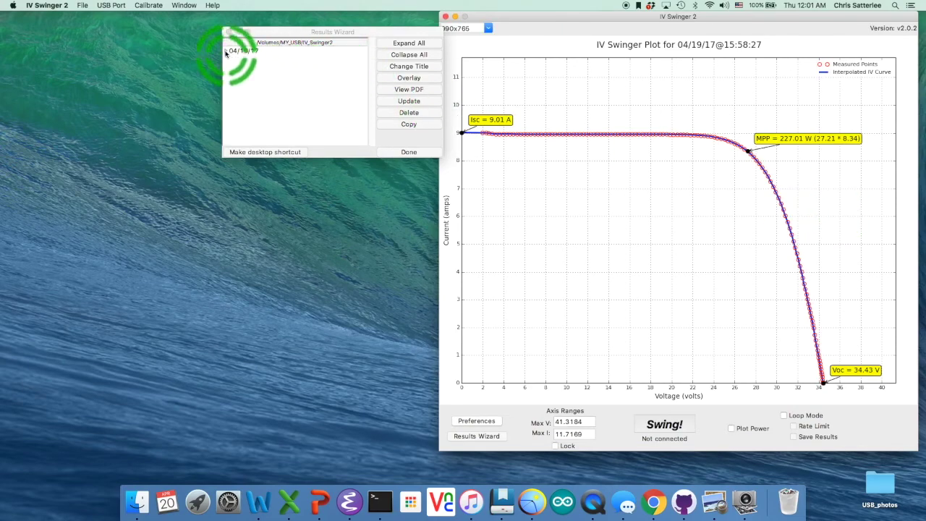
click(253, 61)
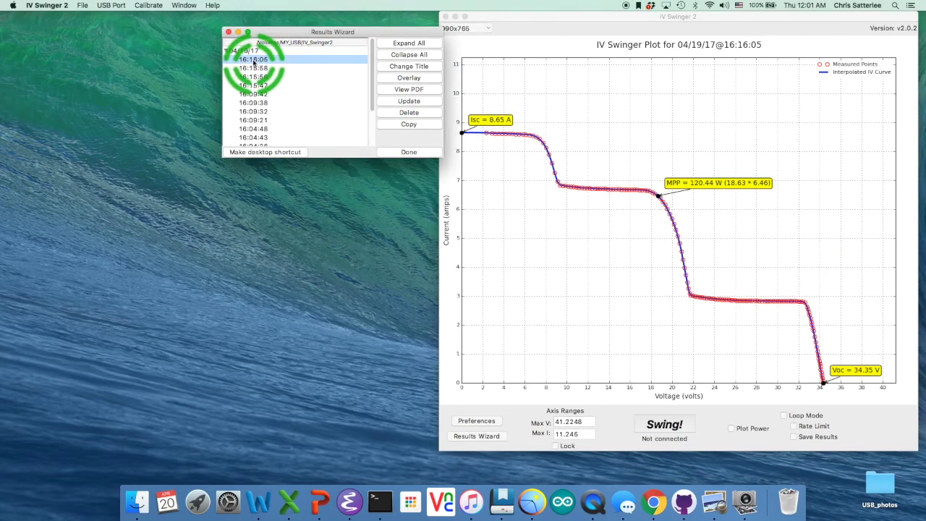
key(Down)
key(Down)
key(Down)
key(Down)
key(Down)
key(Down)
key(Up)
key(Up)
key(Up)
key(Up)
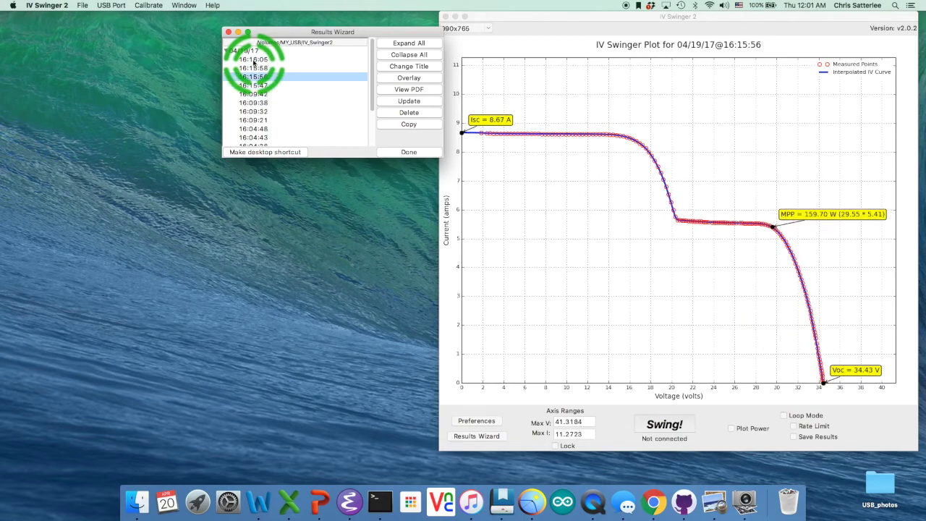
key(Up)
key(Up)
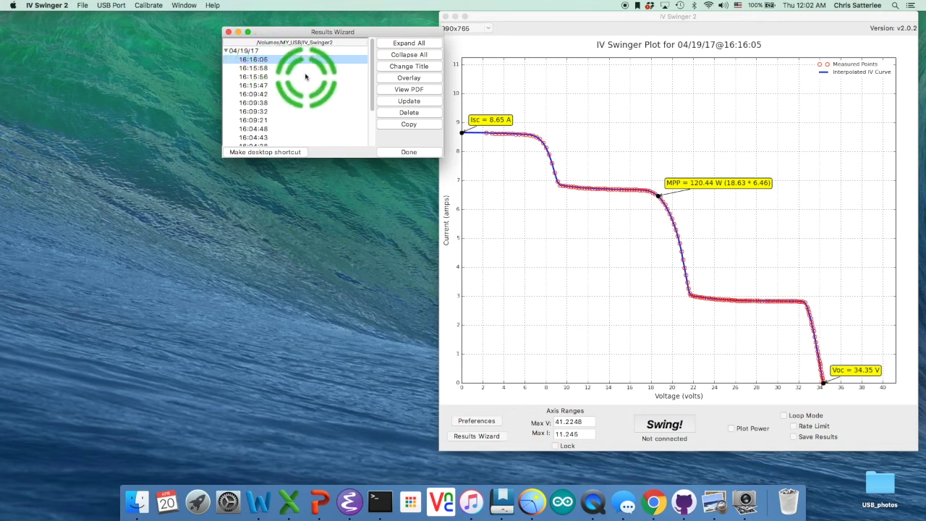
click(226, 52)
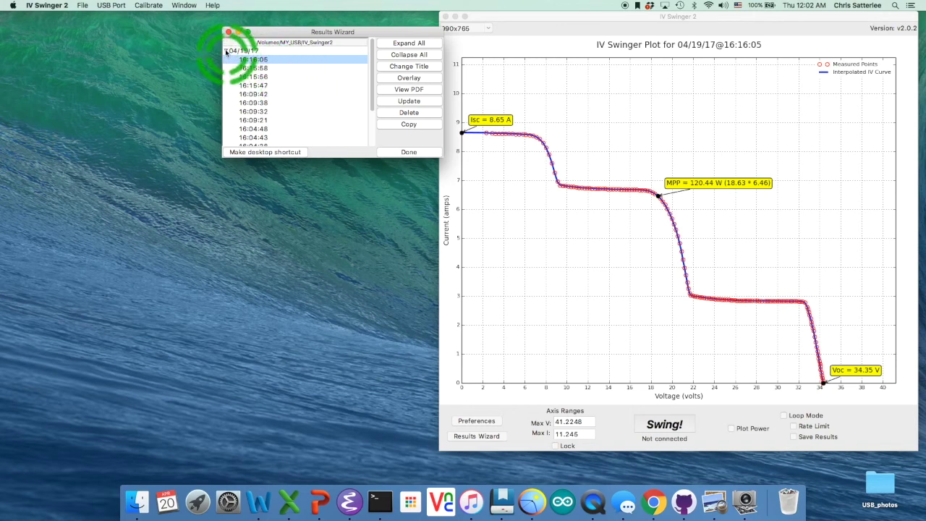
click(400, 153)
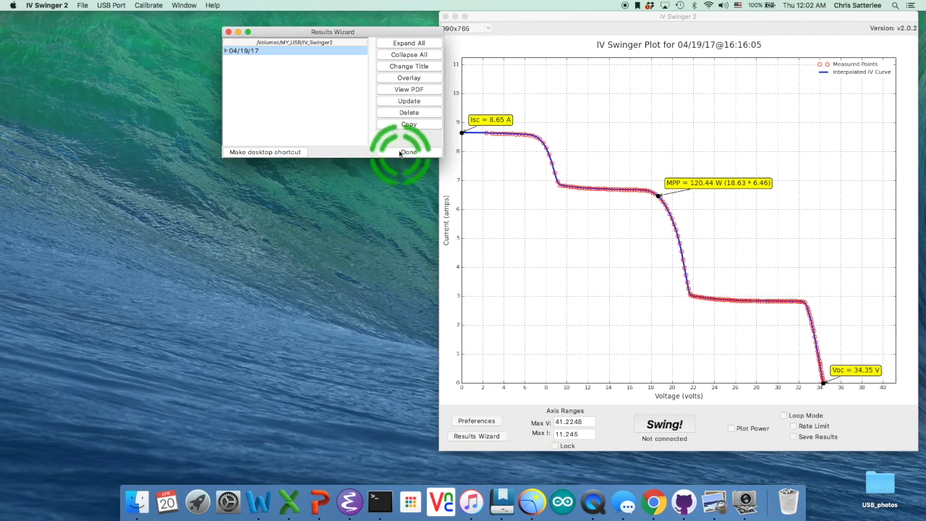
drag(488, 169, 519, 167)
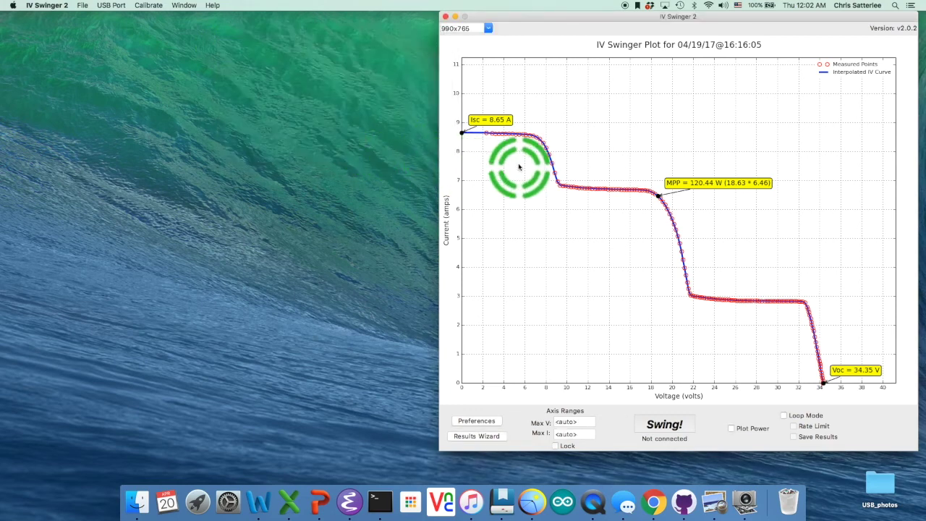